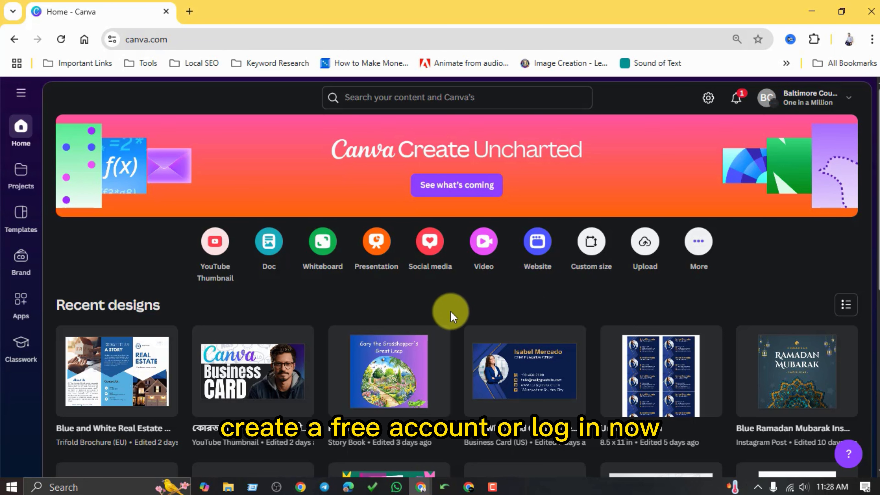
Search Canva for "posters".
click(360, 95)
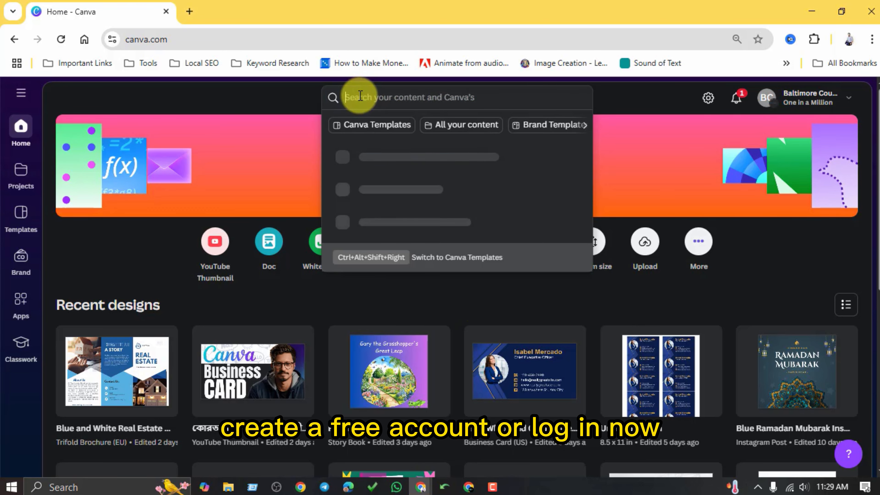
text(poste)
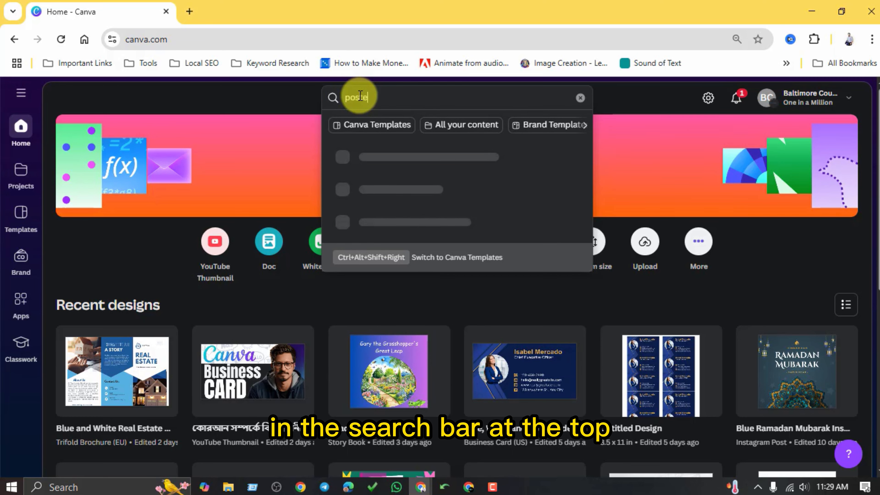
text(rs)
key(Return)
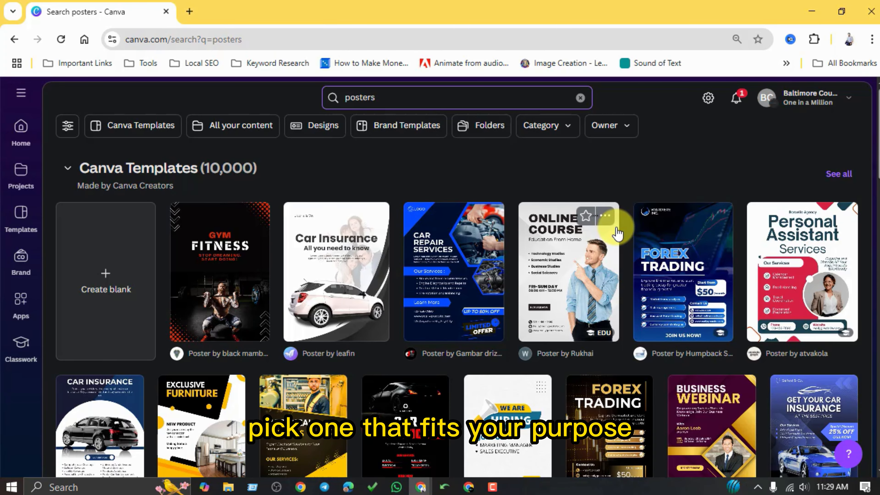
Find the Red and Black Modern Car Service Poster through the similar designs of the black car service poster and start customizing it.
scroll(551, 239, down, 3)
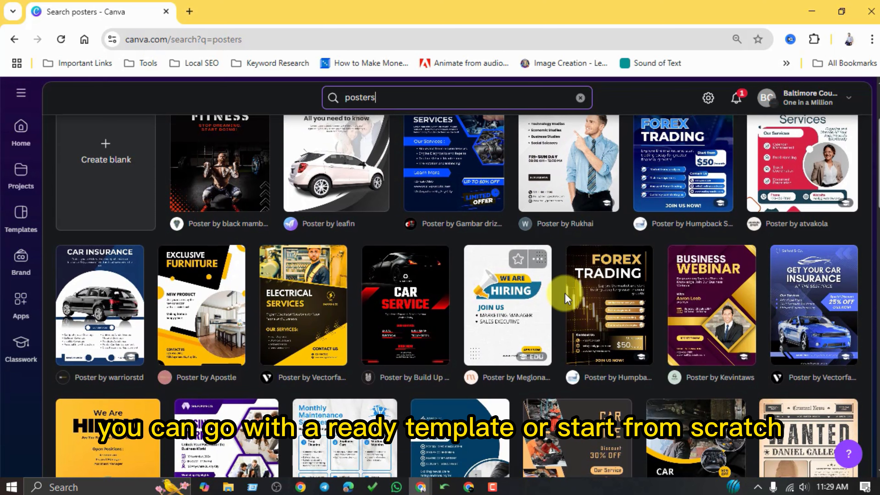
scroll(554, 319, down, 5)
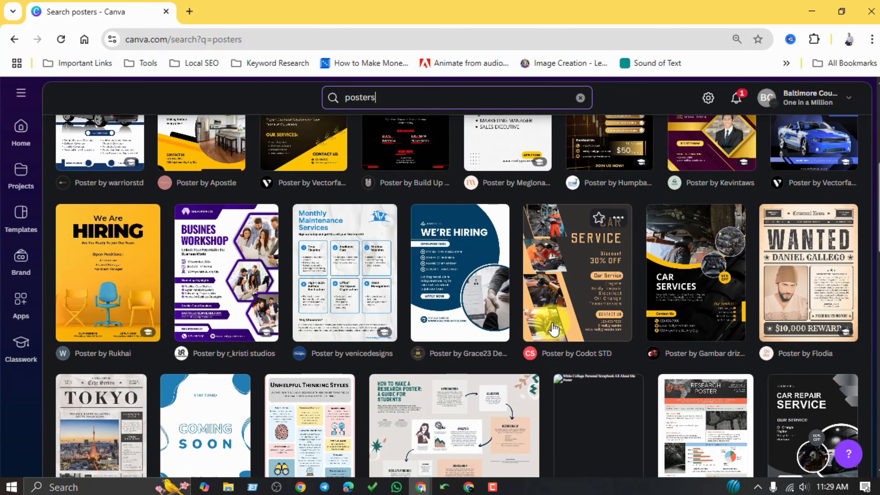
scroll(554, 328, up, 5)
click(402, 319)
scroll(346, 280, down, 5)
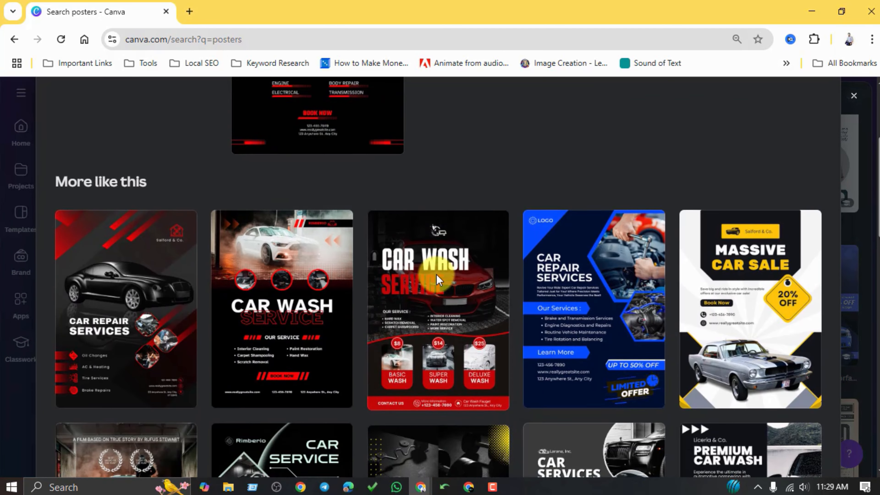
click(130, 334)
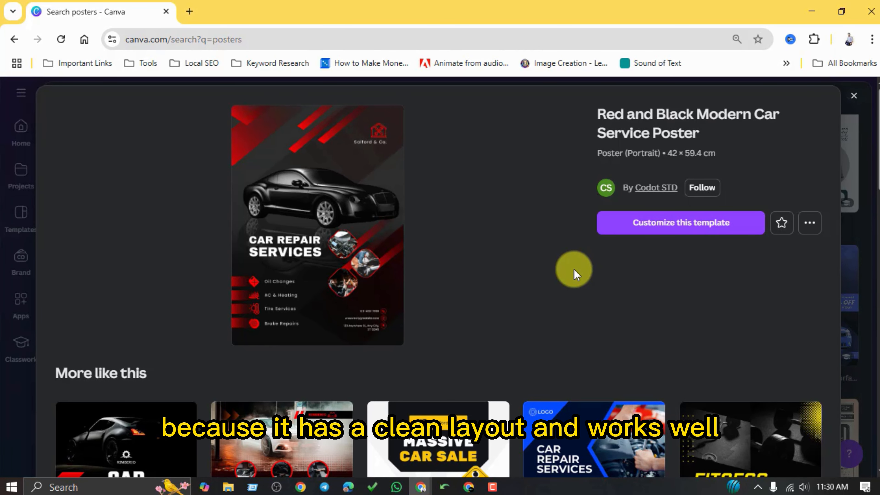
click(716, 228)
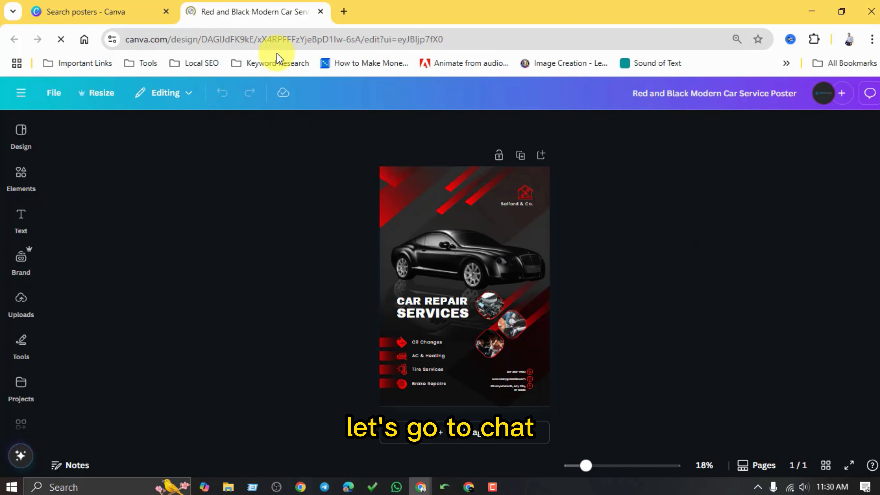
Open ChatGPT in a new browser tab.
click(343, 11)
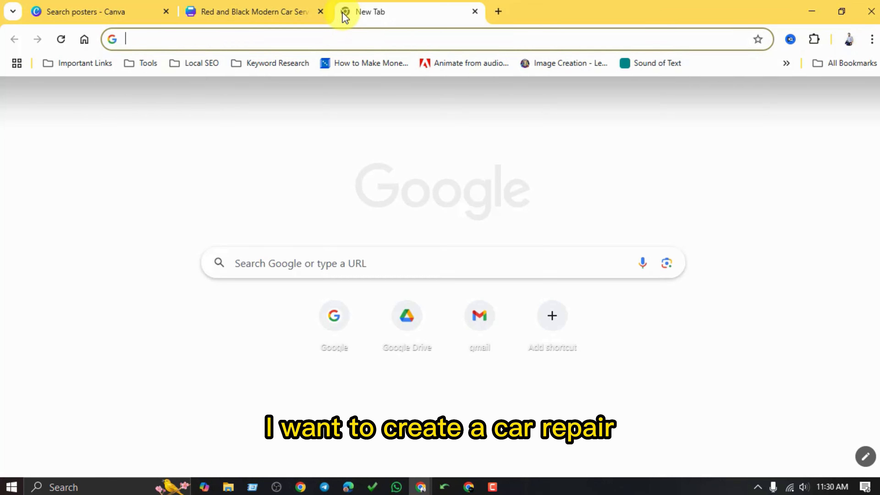
text(chatgpt.com)
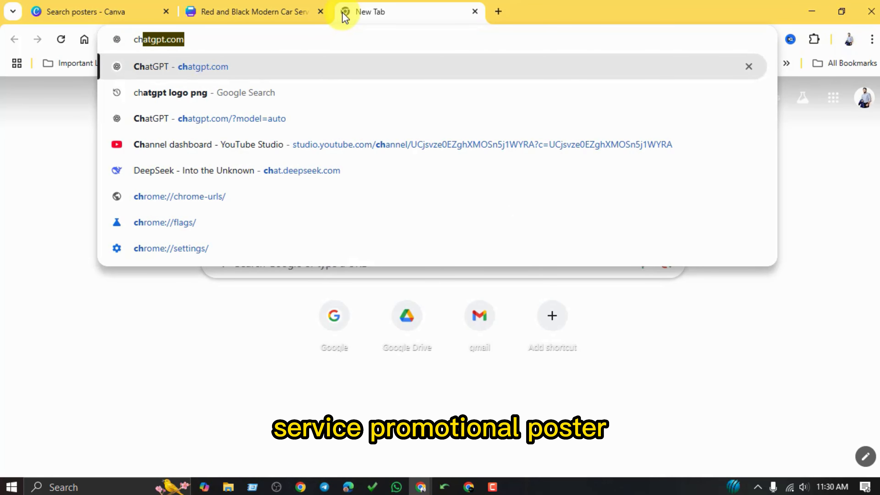
key(Return)
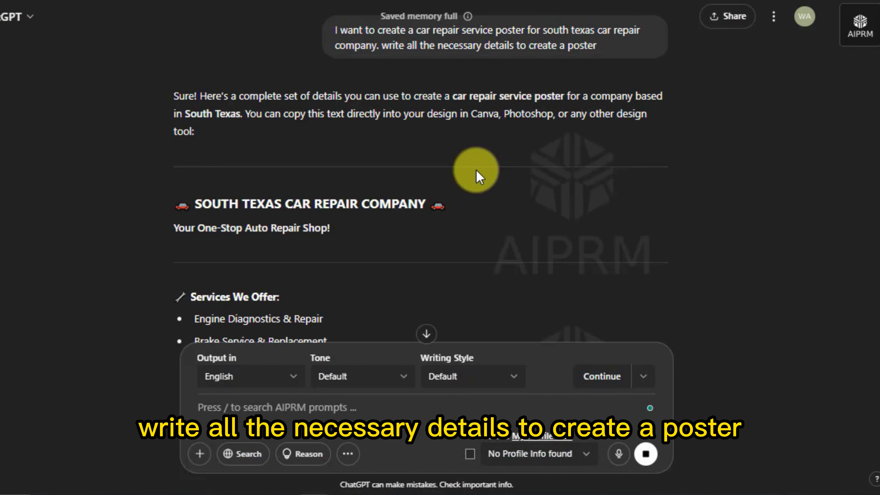
Review ChatGPT's South Texas car repair poster text and paste the whole response into the Google Docs document.
scroll(479, 177, down, 3)
scroll(476, 171, down, 4)
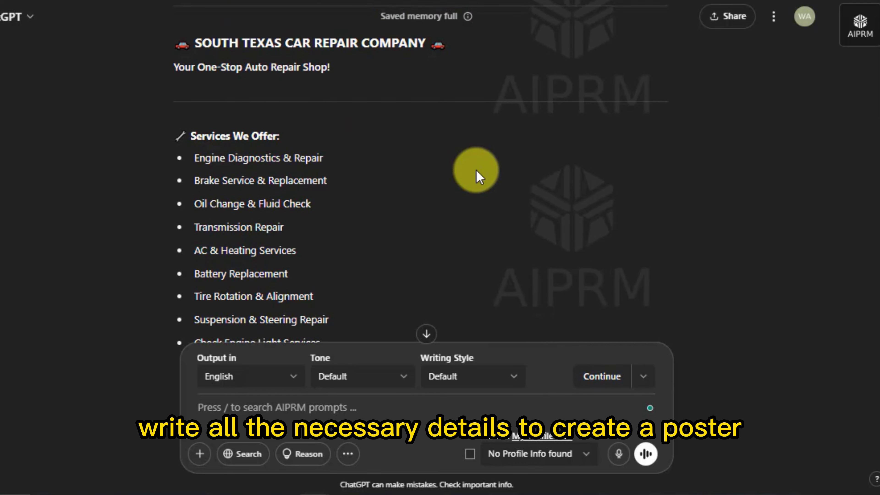
scroll(222, 140, down, 10)
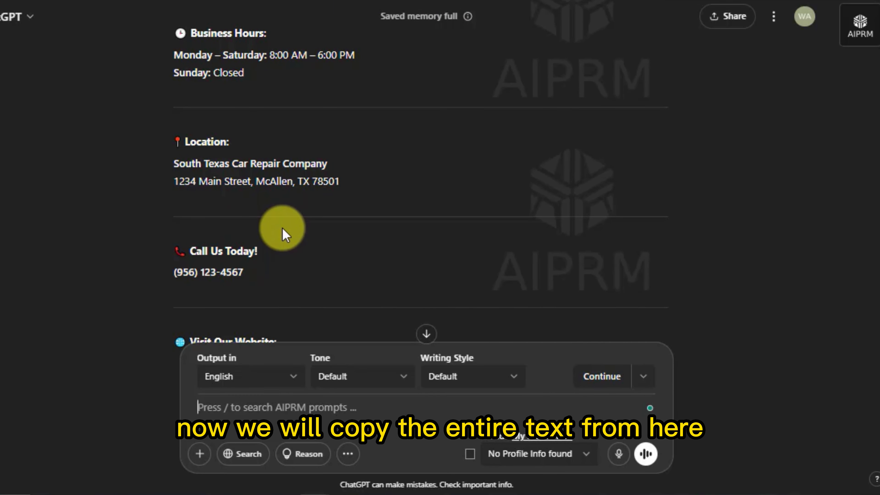
scroll(283, 229, down, 8)
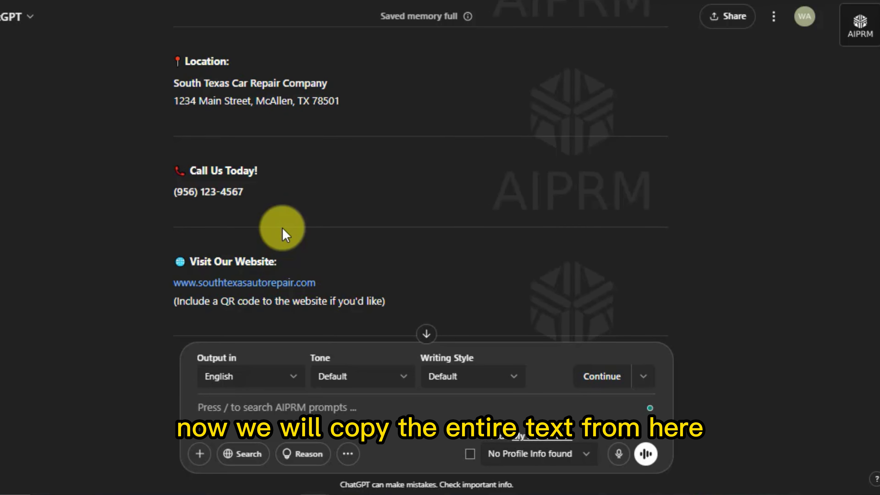
scroll(284, 224, down, 3)
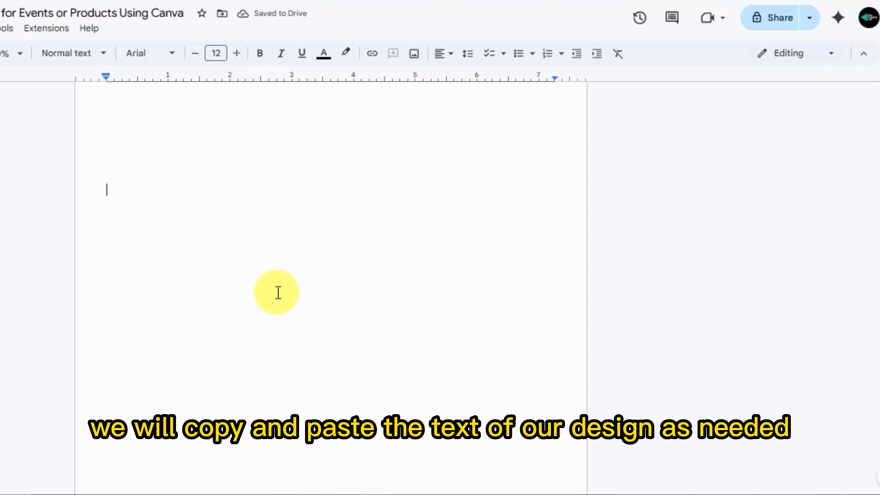
key(ctrl+v)
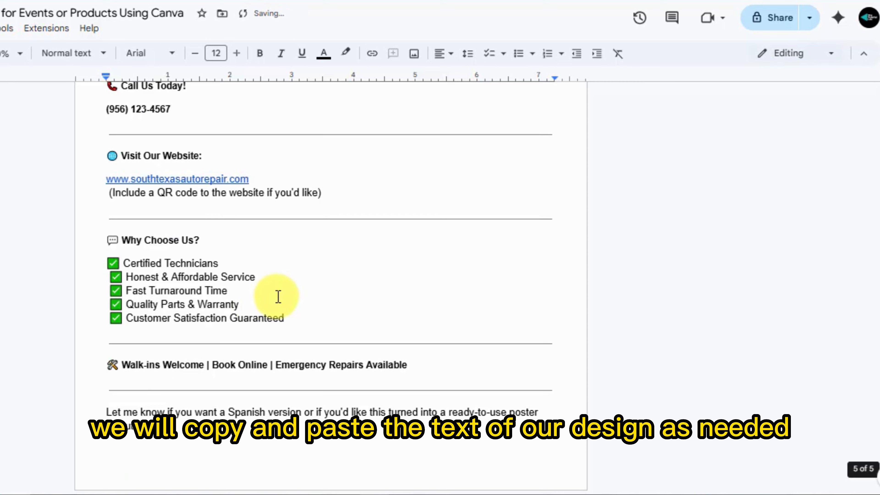
scroll(266, 309, up, 20)
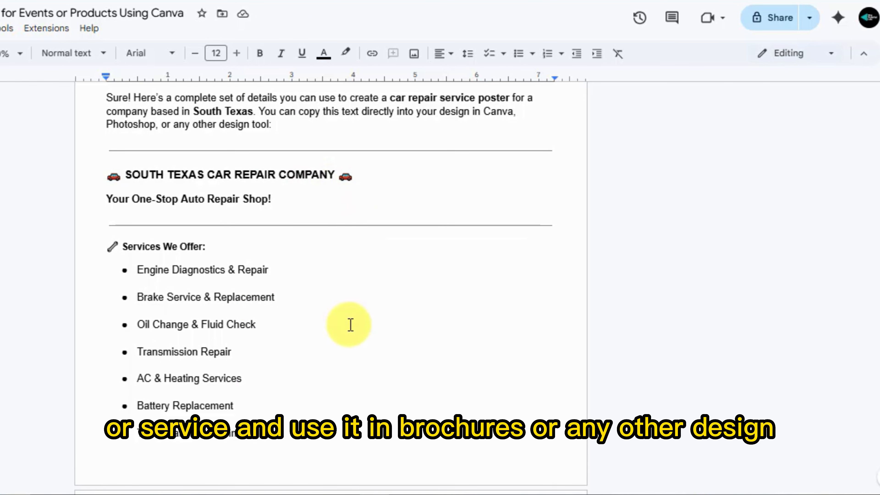
Switch back to the Canva poster and change the company name under the logo to "South Texus Car Service".
mouse_move(332, 494)
click(379, 449)
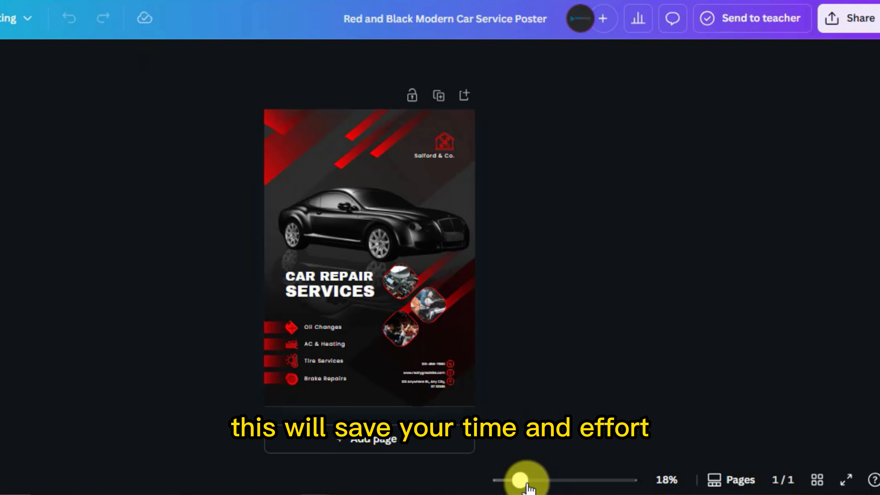
drag(525, 484, 559, 481)
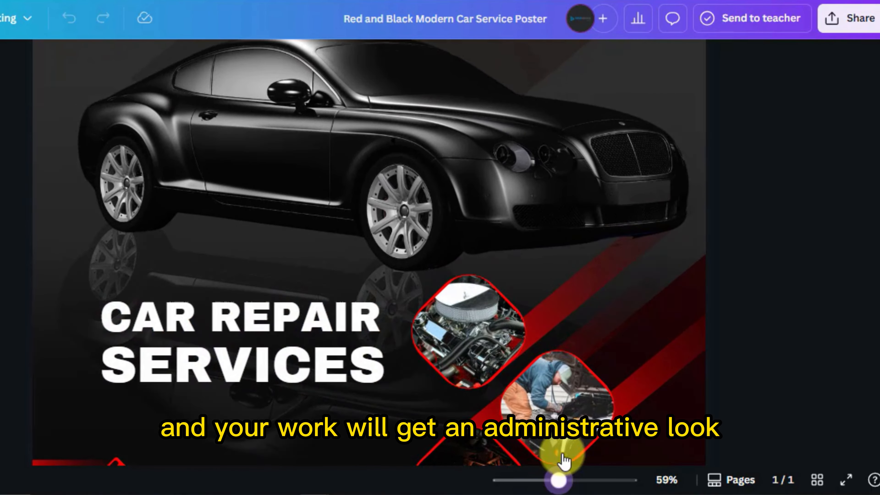
scroll(539, 331, up, 6)
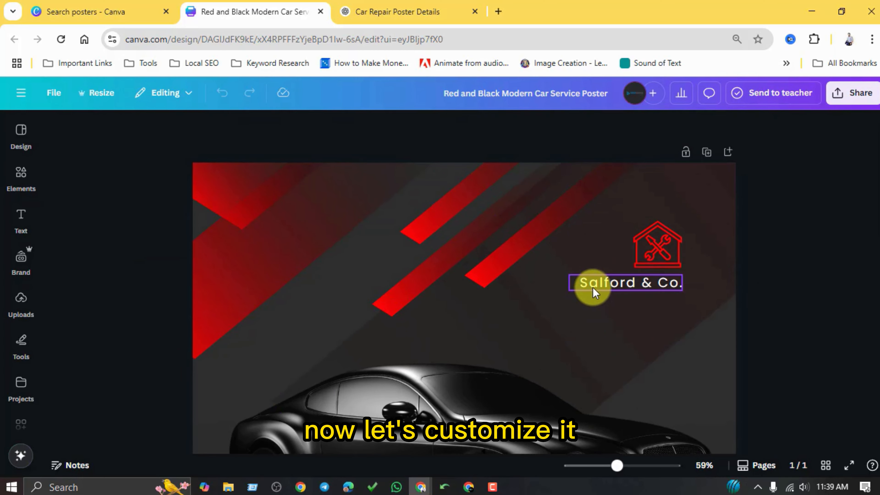
double_click(594, 287)
text(South)
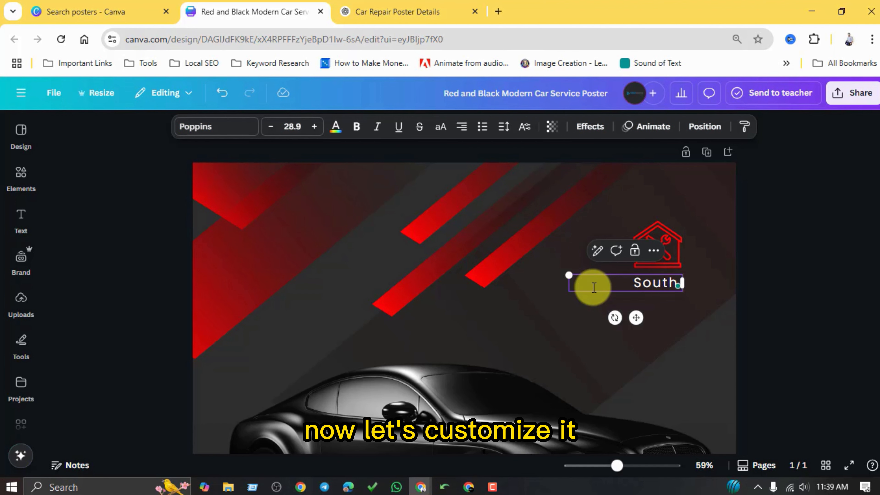
text( Texus Car Service)
click(738, 281)
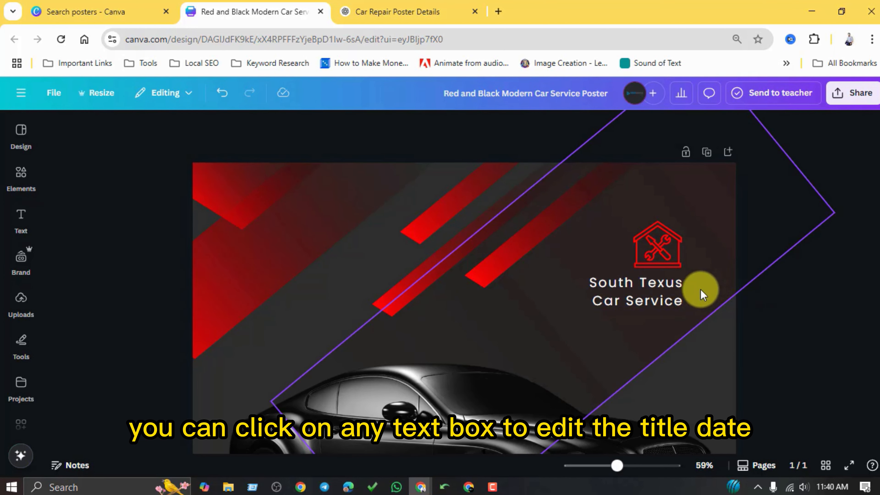
Duplicate the "CAR REPAIR" heading line directly above the original and change the copy's text to "SOUTH TEXAS".
scroll(702, 295, down, 10)
click(308, 275)
drag(309, 275, 338, 232)
double_click(340, 236)
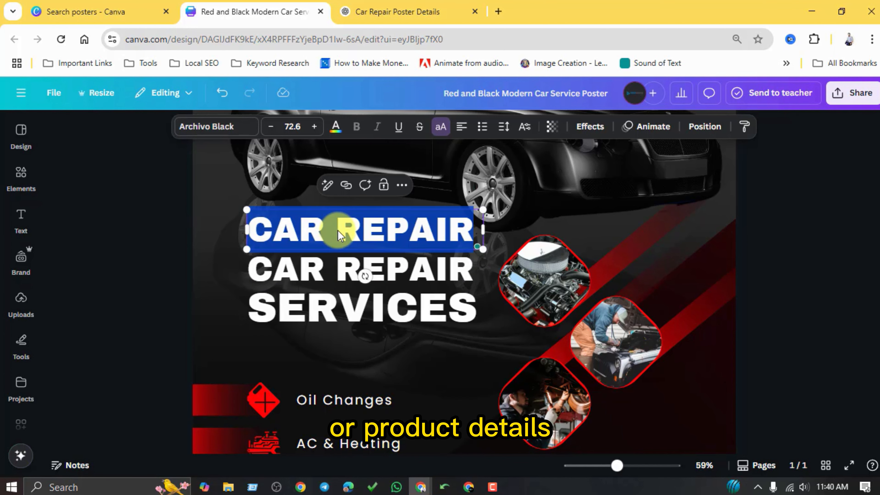
text(SOUTH TEXUS)
Scale down the "SOUTH TEXAS" heading line so it sits smaller above "CAR REPAIR", aligned with its left edge.
drag(483, 253, 520, 255)
mouse_move(409, 239)
drag(520, 210, 411, 224)
click(383, 281)
click(792, 311)
Replace the "Oil Changes" service text with "Engine Diagnostics & Repair" from ChatGPT, widening its box and centring it beside its icon.
scroll(395, 305, down, 3)
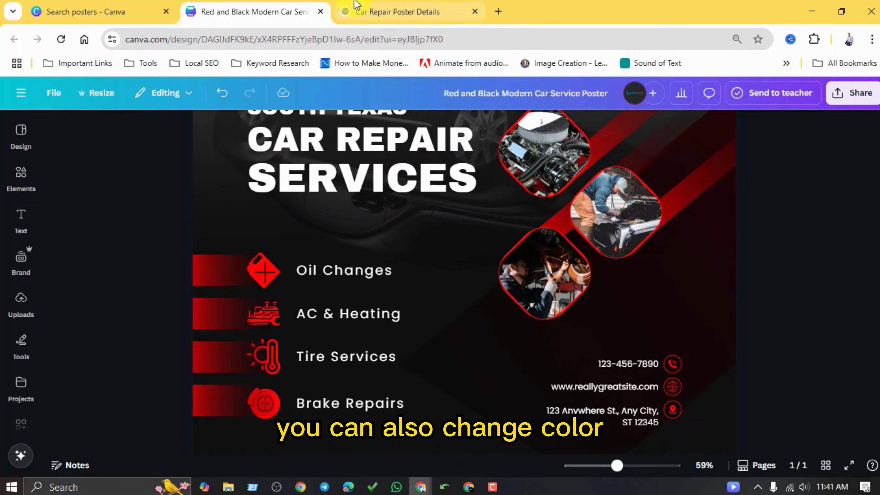
click(357, 10)
scroll(389, 232, up, 5)
drag(324, 136, 425, 136)
key(ctrl+c)
click(253, 11)
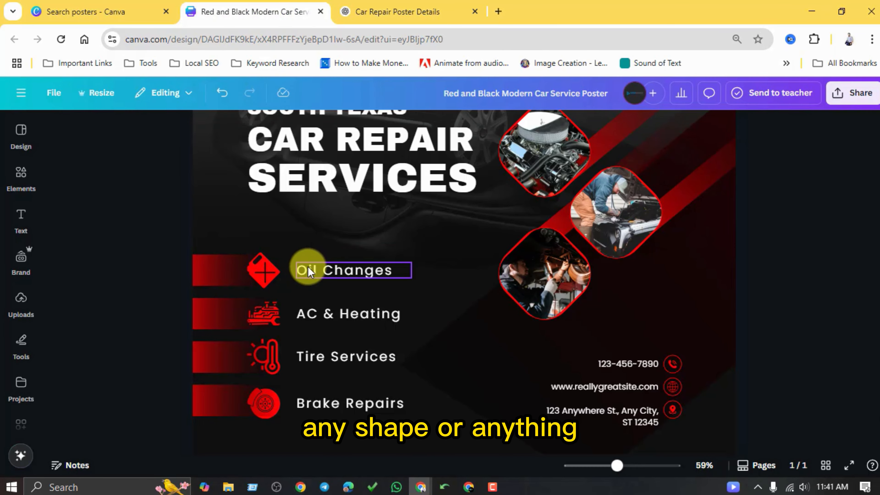
double_click(308, 268)
key(ctrl+v)
drag(412, 288, 496, 290)
drag(344, 265, 345, 256)
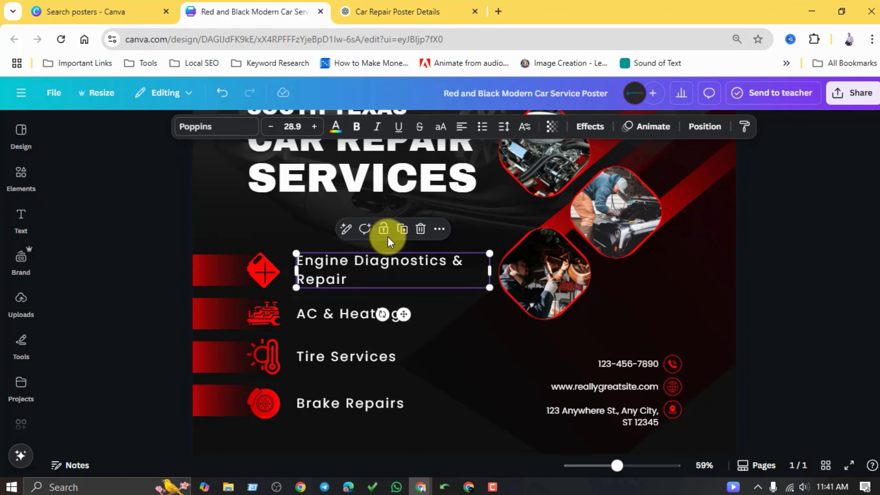
Replace the "AC & Heating" service text with "Brake Service & Replacement" copied from ChatGPT and nudge it up beside its icon.
click(398, 11)
drag(324, 153, 429, 155)
key(ctrl+c)
click(253, 11)
double_click(317, 312)
key(ctrl+v)
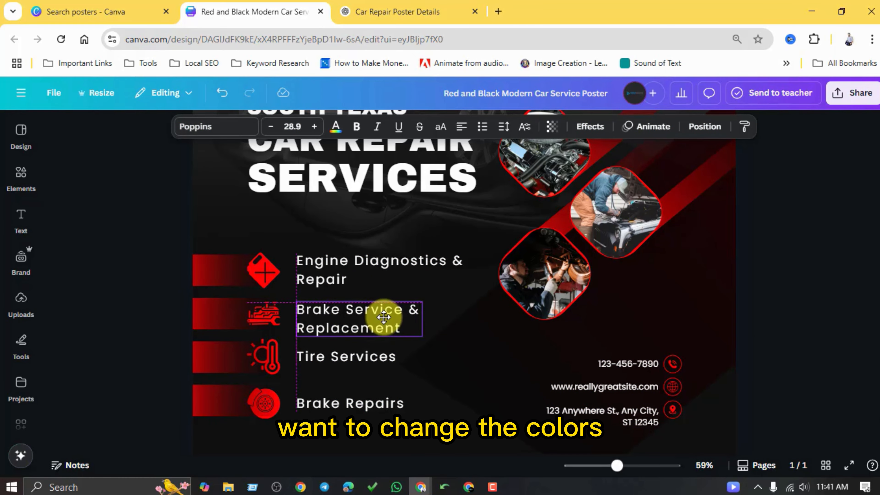
drag(384, 317, 384, 311)
Replace the "Tire Services" text with "Oil Change & Fluid Check" copied from ChatGPT.
click(364, 10)
drag(324, 174, 416, 176)
key(ctrl+c)
click(253, 12)
click(323, 361)
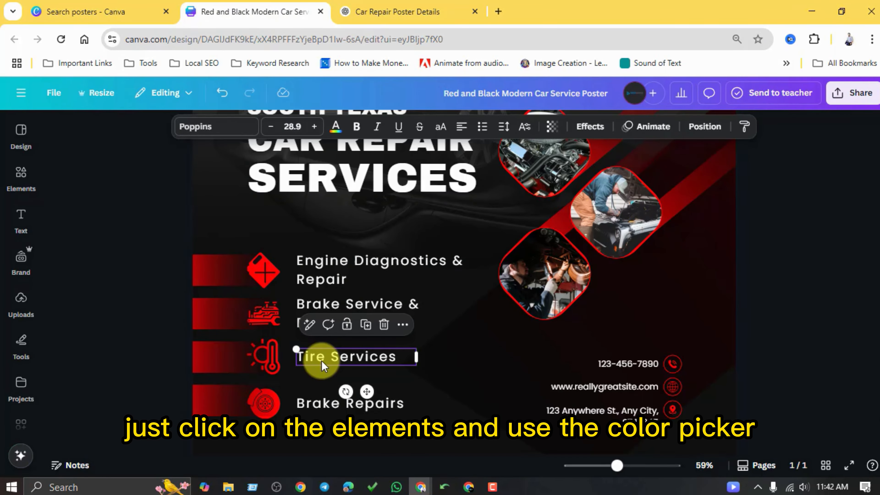
double_click(322, 361)
key(ctrl+v)
Replace the "Brake Repairs" text with "AC & Heating Services, etc", using the service name copied from ChatGPT.
scroll(486, 324, down, 3)
click(397, 12)
drag(325, 212, 406, 212)
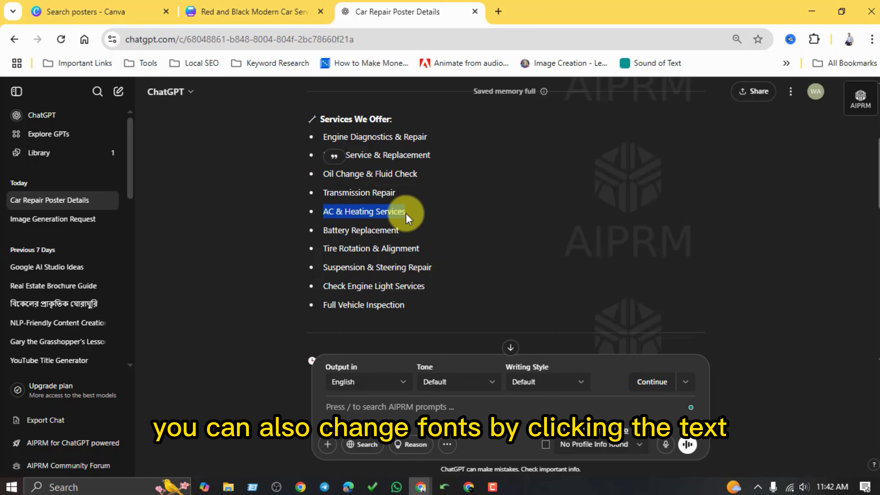
key(ctrl+c)
click(253, 11)
double_click(314, 338)
key(ctrl+v)
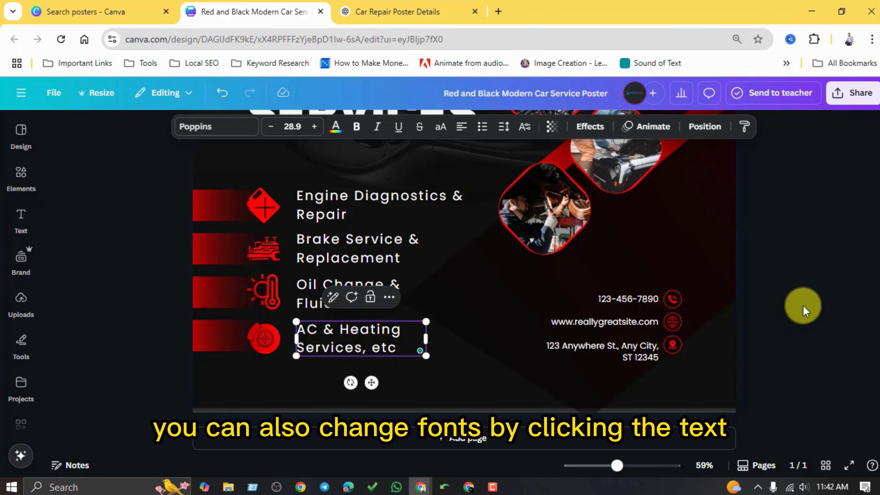
click(803, 307)
Replace the poster's placeholder phone number with the company phone number copied from ChatGPT.
click(398, 12)
scroll(440, 280, down, 8)
drag(307, 294, 362, 294)
key(ctrl+c)
click(254, 12)
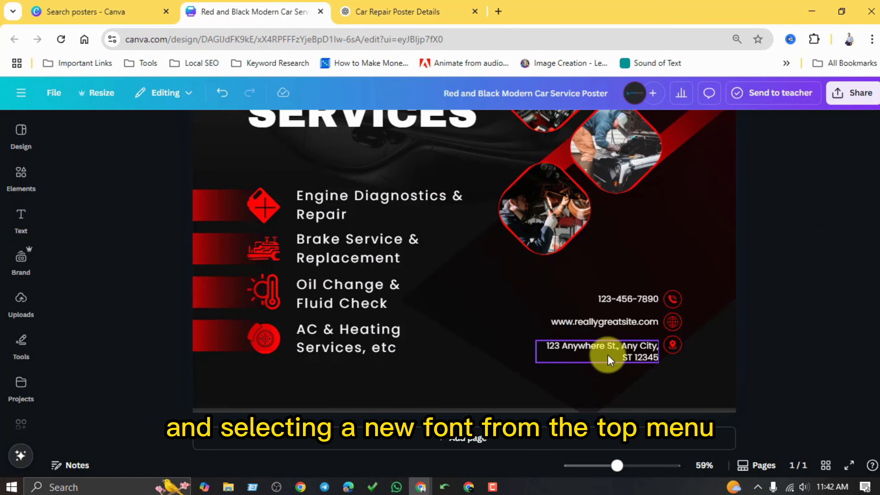
double_click(608, 299)
key(ctrl+v)
click(794, 307)
Replace the poster's placeholder street address with the company address copied from ChatGPT.
click(355, 11)
drag(306, 221, 436, 222)
key(ctrl+c)
click(255, 12)
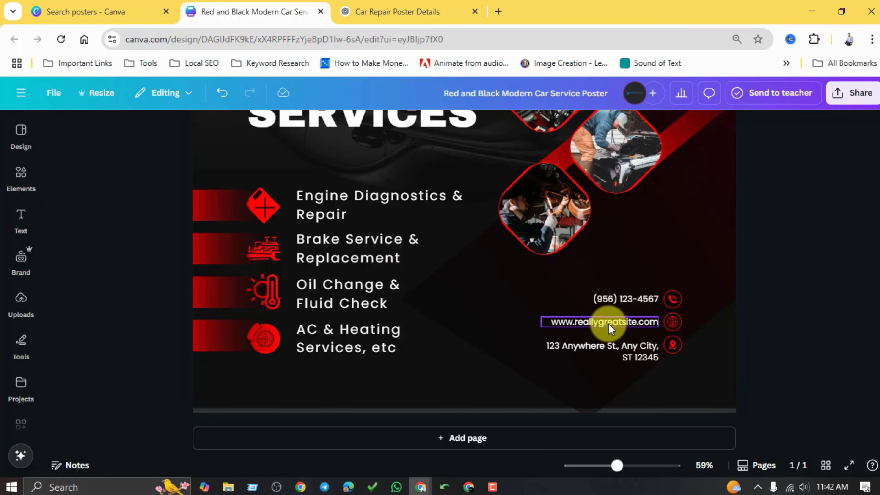
double_click(626, 351)
key(ctrl+v)
click(786, 324)
Select the poster's main car image and search the photo library for "black car".
scroll(502, 280, up, 5)
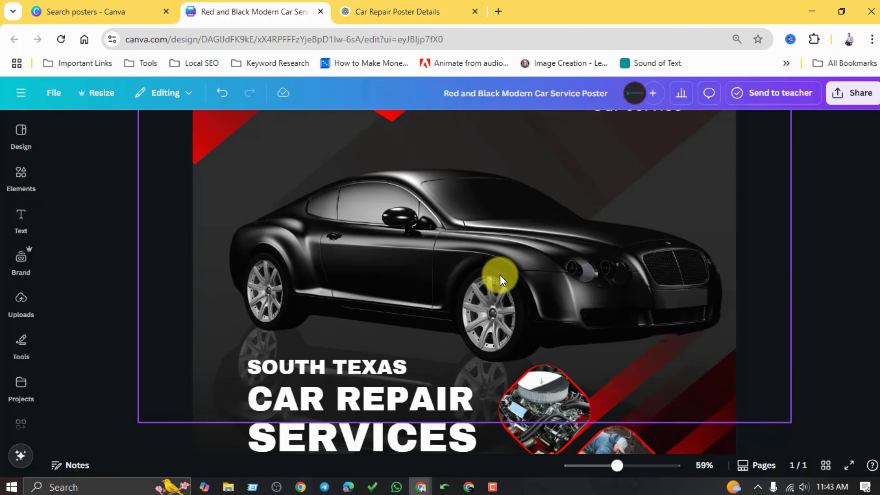
click(502, 280)
scroll(27, 278, down, 3)
click(21, 350)
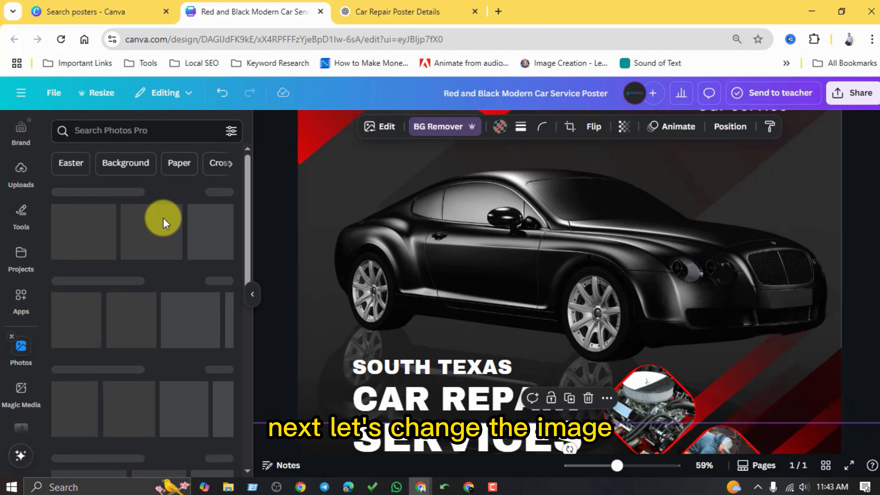
click(108, 131)
text(black car)
key(Return)
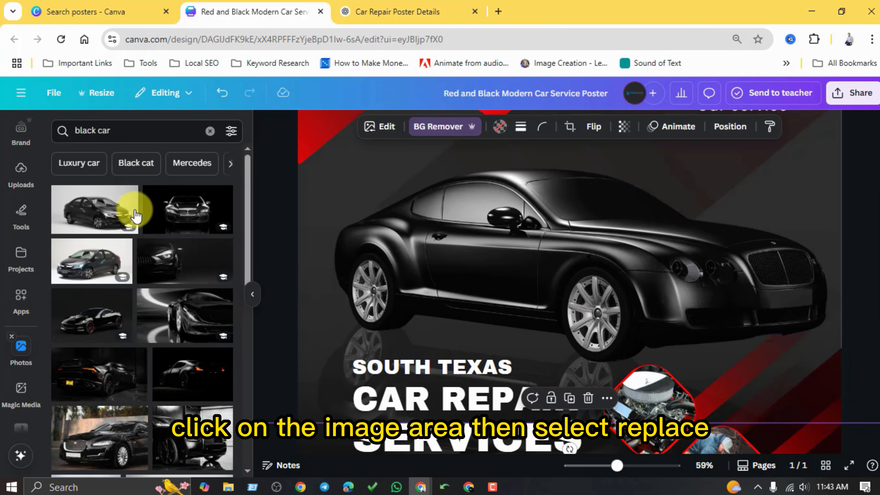
Browse the "black car" photos and add the dark front-view car image with lit headlights to the poster.
scroll(153, 298, down, 5)
scroll(157, 334, down, 5)
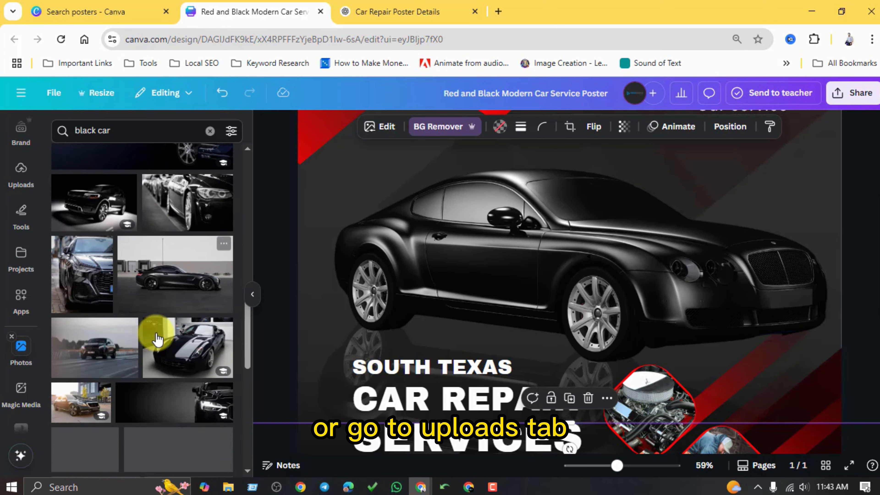
scroll(408, 281, down, 8)
scroll(329, 267, up, 2)
click(174, 187)
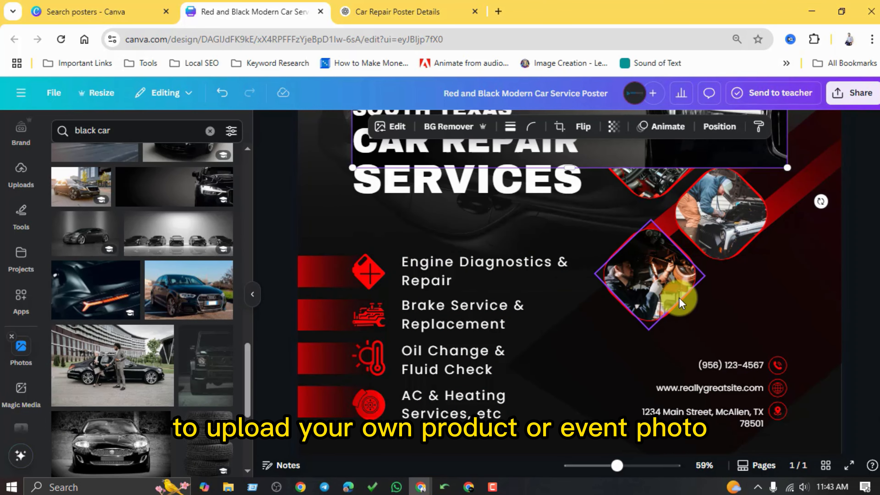
key(Delete)
scroll(688, 300, up, 2)
scroll(644, 314, down, 3)
scroll(568, 418, up, 4)
key(ctrl+z)
Move the added dark car photo to the poster's lower right corner, over the contact details.
scroll(525, 304, down, 4)
drag(509, 242, 560, 282)
scroll(845, 258, up, 3)
scroll(846, 259, down, 3)
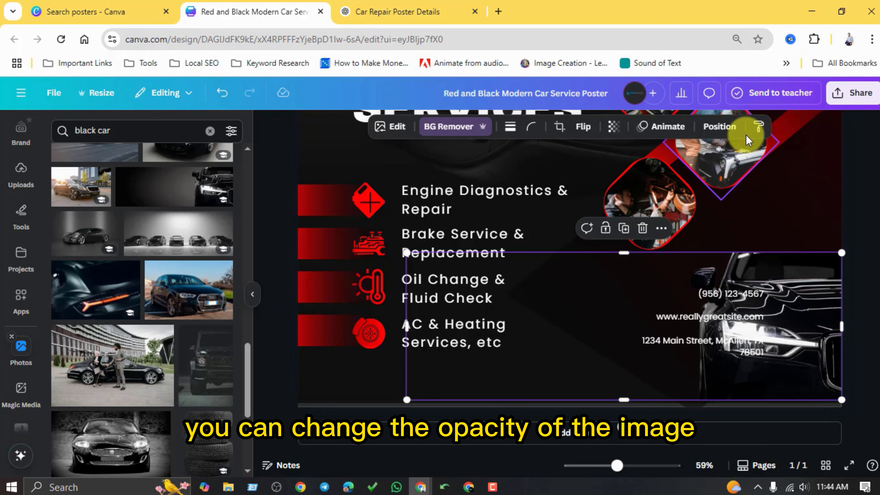
Set the transparency of the dark car photo behind the contact details to 20 and deselect it.
click(613, 126)
drag(641, 174, 571, 189)
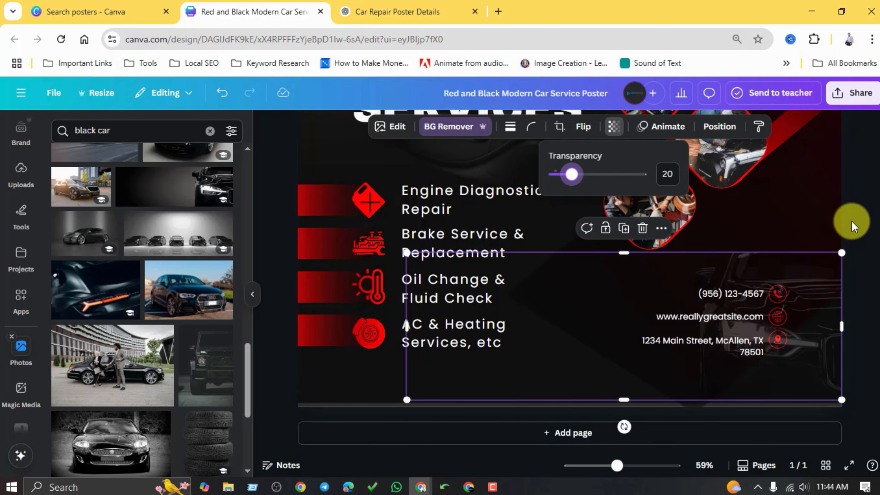
click(846, 213)
click(850, 199)
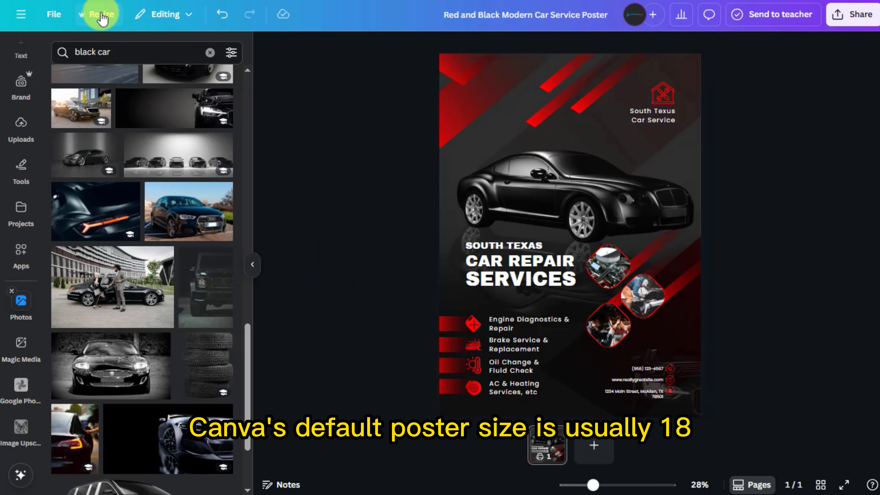
View the custom size settings for resizing the poster and close them without applying a new size.
click(101, 18)
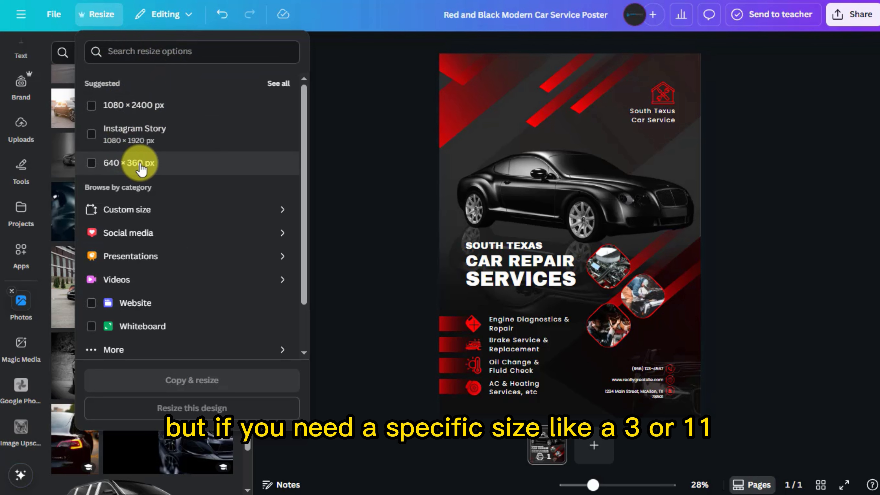
click(272, 210)
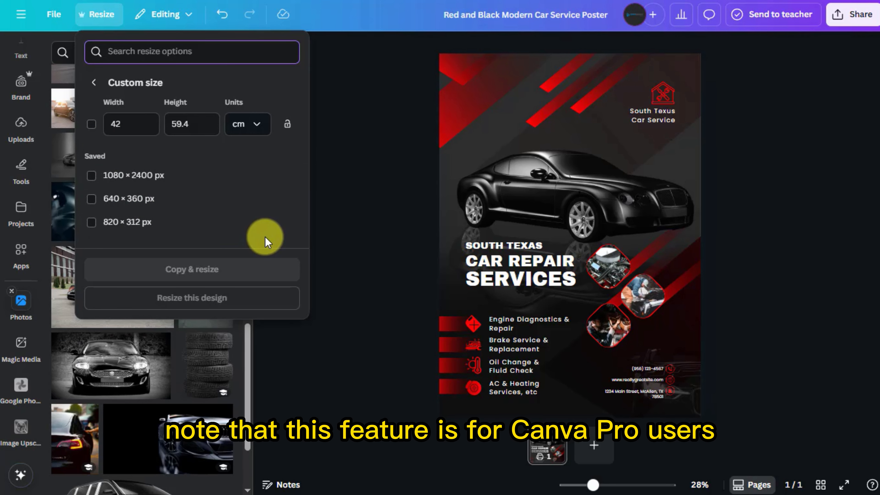
click(350, 231)
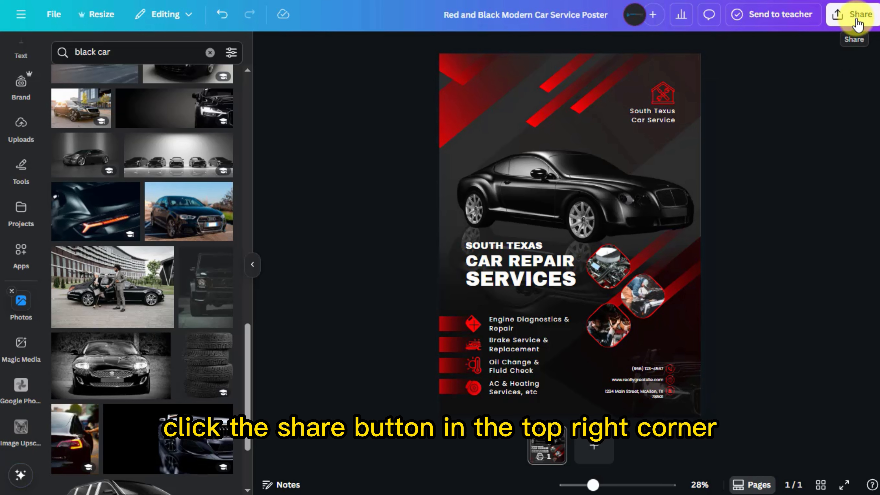
Download the poster as a PDF Print file with crop marks and bleed included.
click(858, 22)
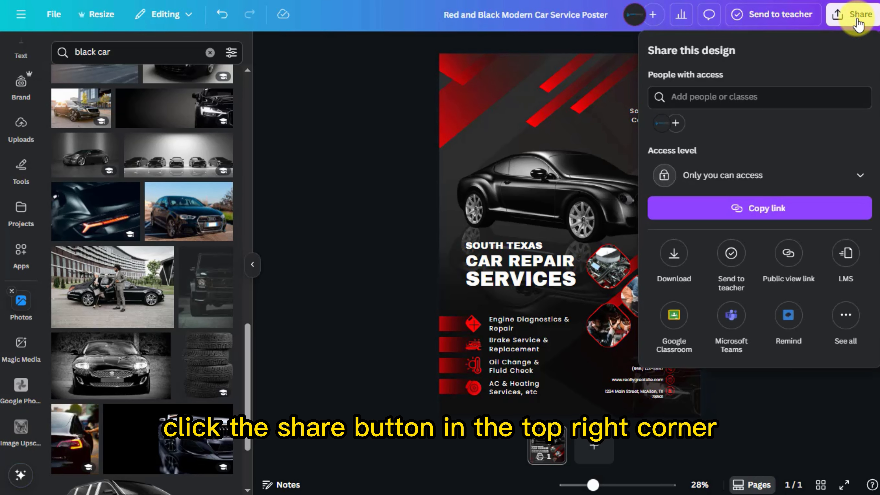
click(680, 258)
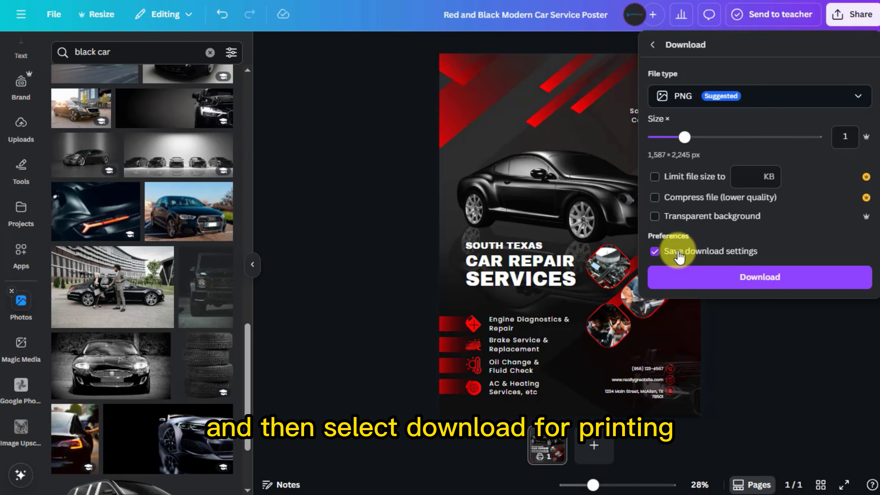
click(729, 95)
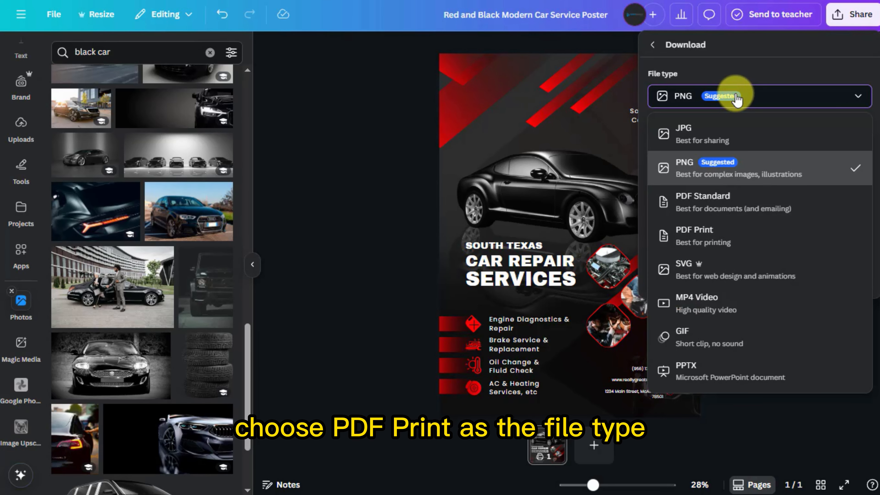
click(698, 241)
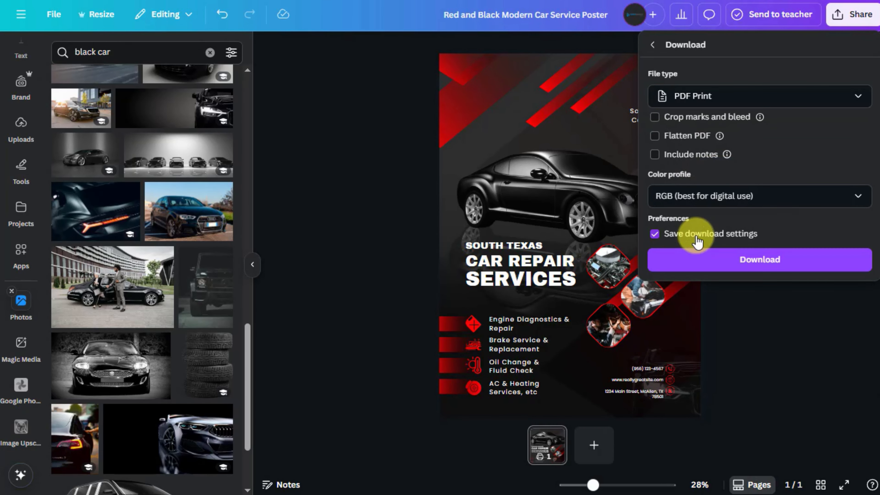
click(655, 118)
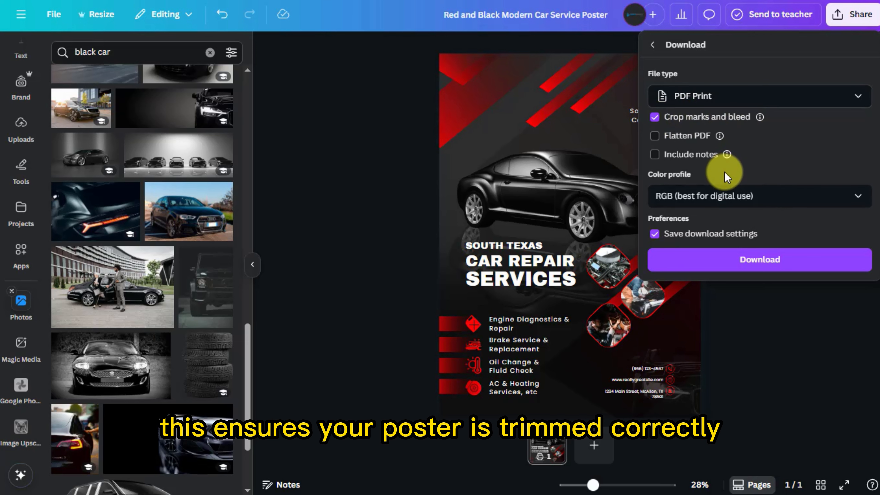
click(697, 267)
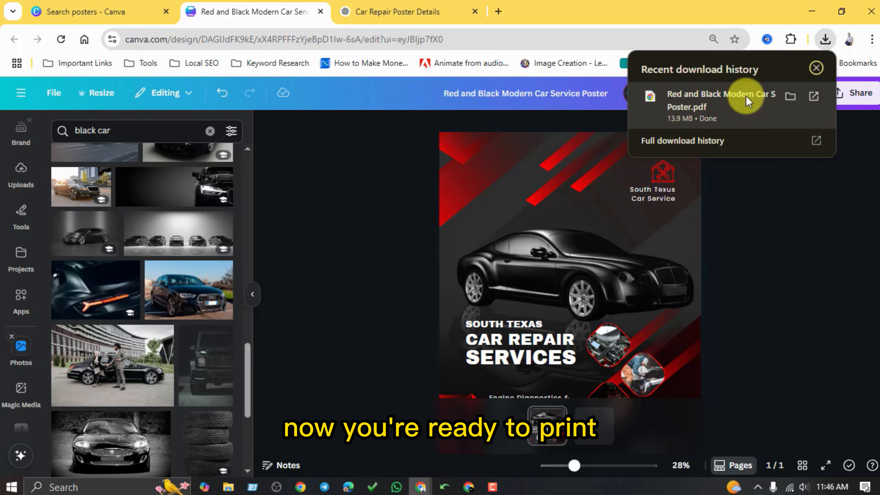
Open the downloaded poster PDF and review the whole page, including the service list and contact details.
click(746, 98)
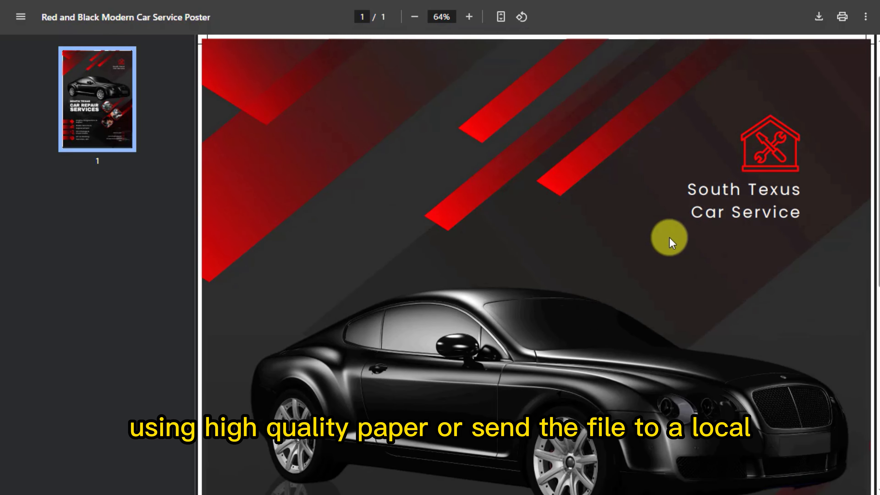
scroll(673, 243, down, 2)
scroll(672, 242, down, 3)
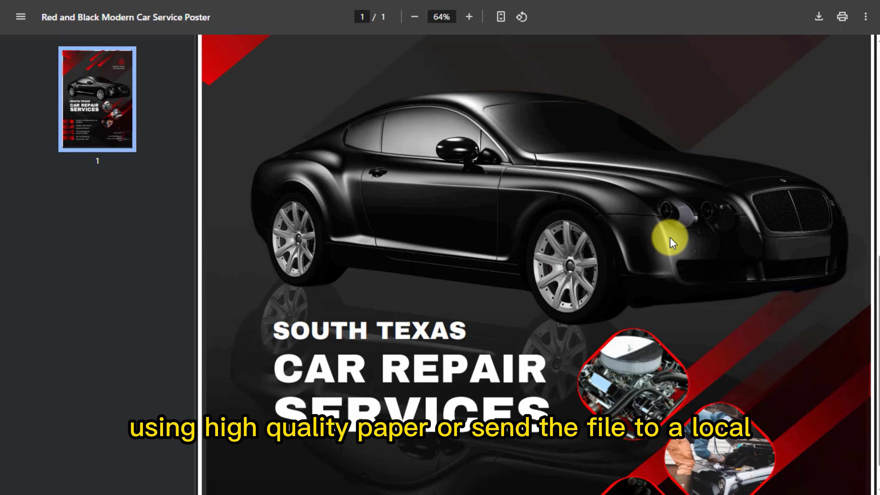
scroll(574, 336, down, 4)
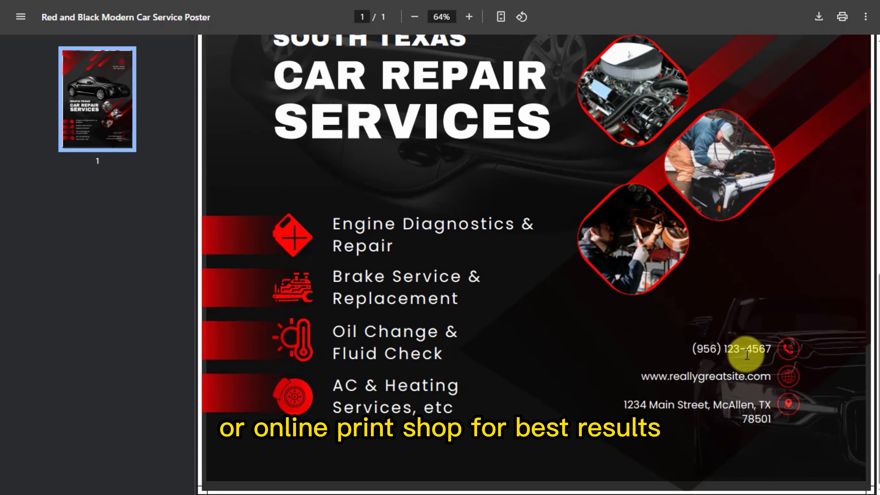
scroll(747, 354, up, 9)
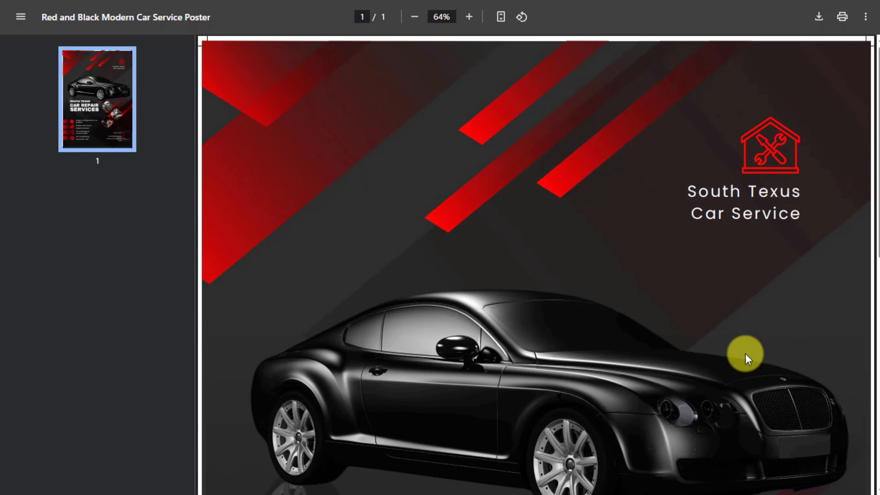
Open the print options for the downloaded poster PDF and look over the page again.
click(842, 17)
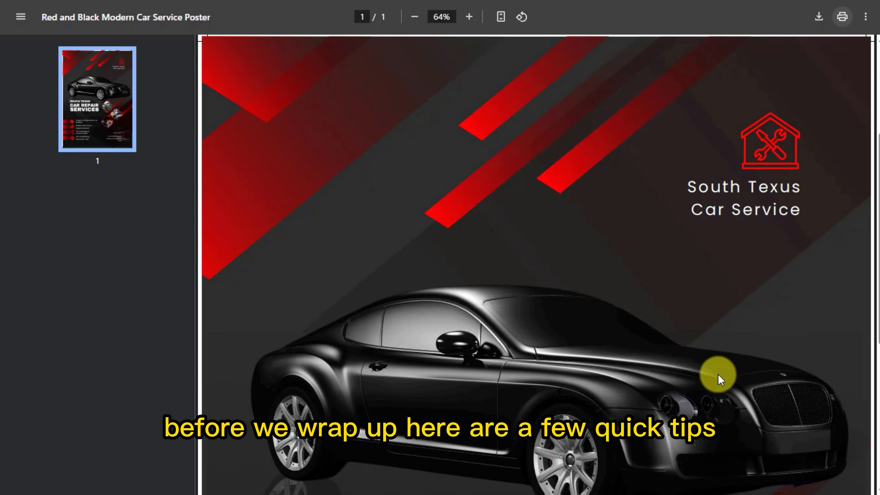
scroll(675, 330, down, 10)
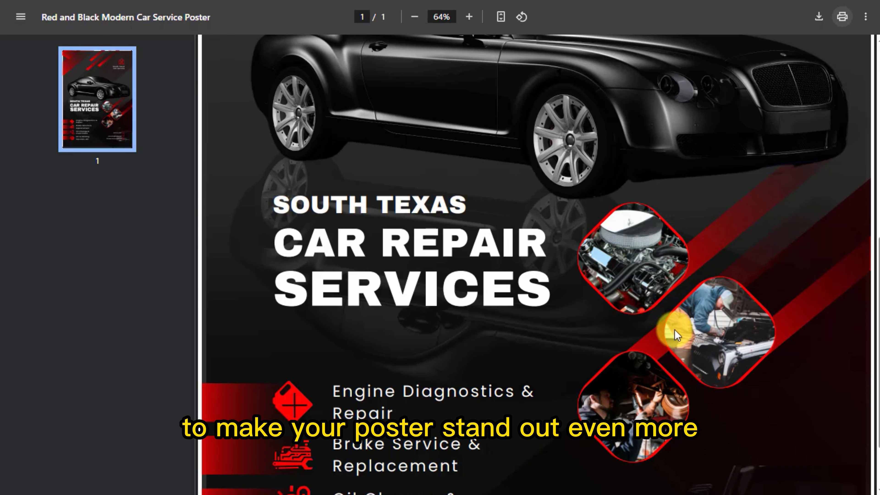